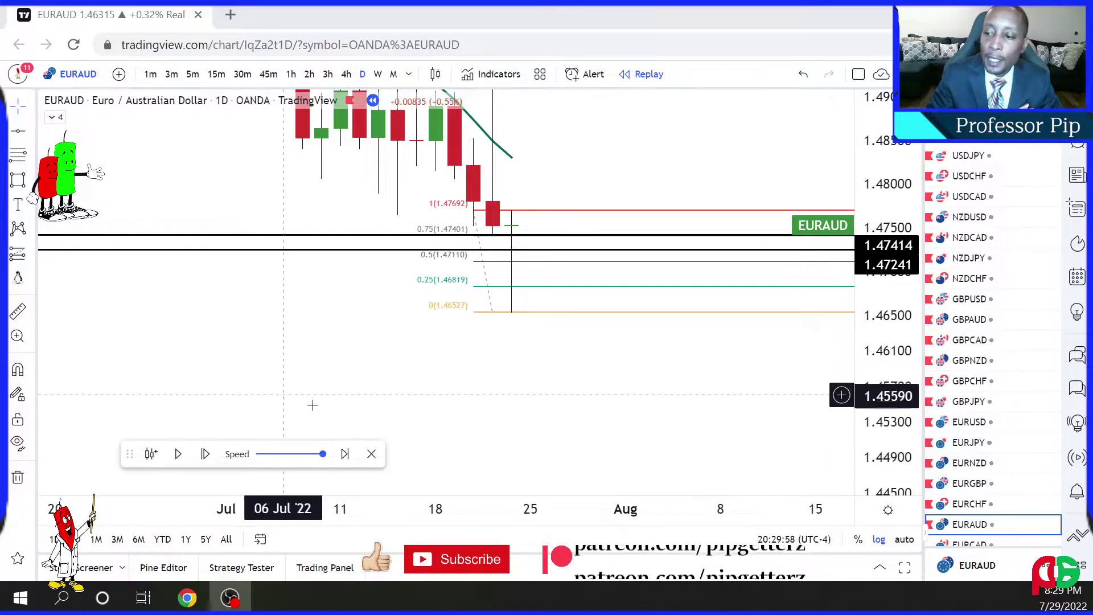
# Step: Pan and zoom the daily EURAUD chart around the 1.47414 and 1.47241 lines, then choose 4h candles
pyautogui.moveTo(387, 387); pyautogui.dragTo(441, 405)
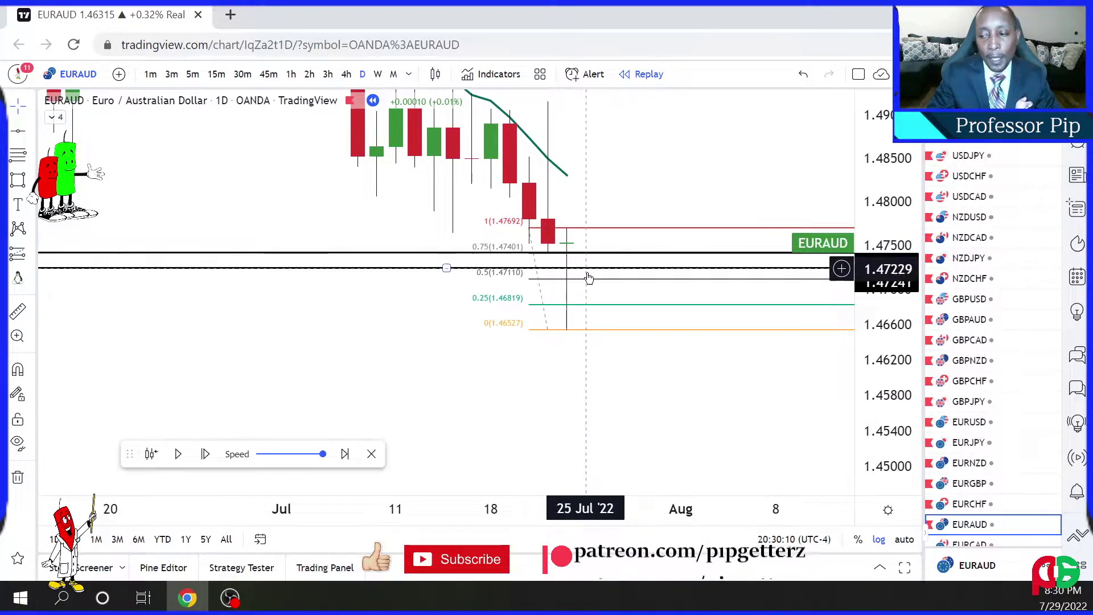
pyautogui.scroll(-3, 558, 372)
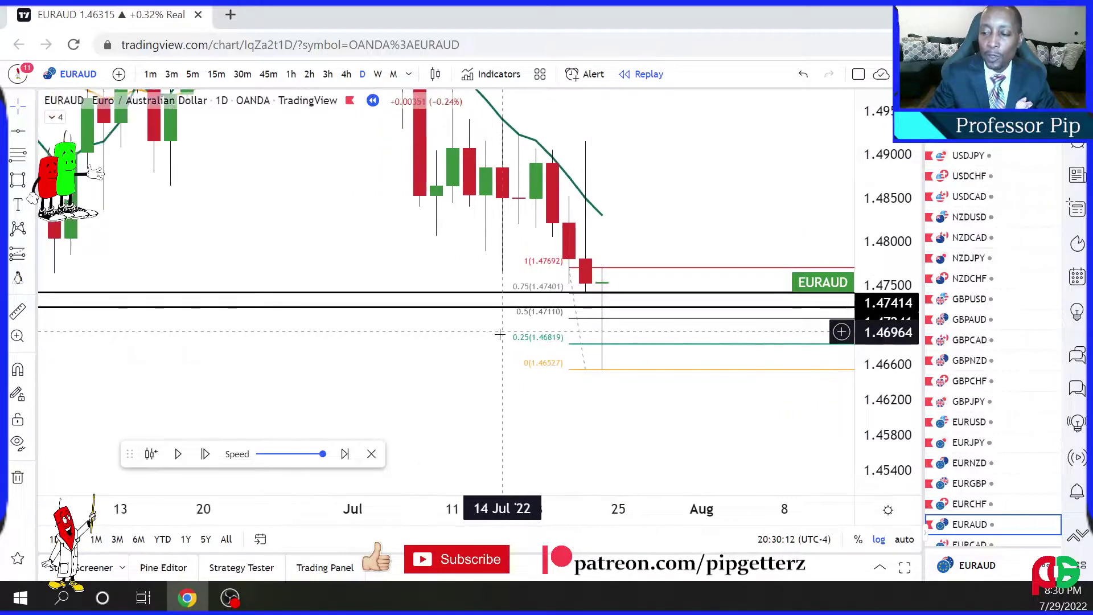
pyautogui.scroll(-5, 403, 351)
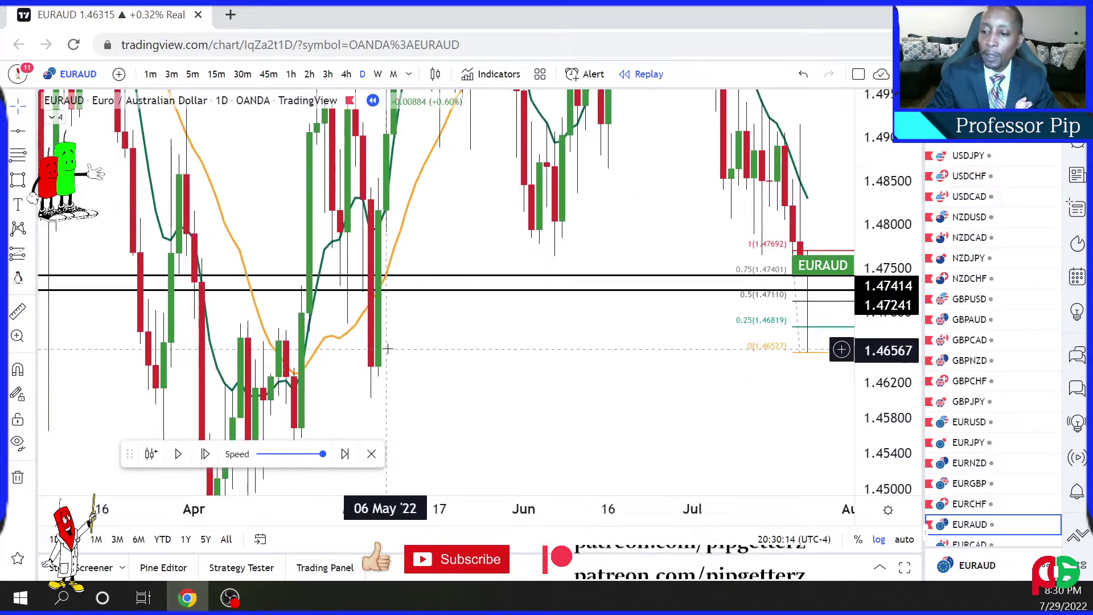
pyautogui.moveTo(369, 371); pyautogui.dragTo(335, 364)
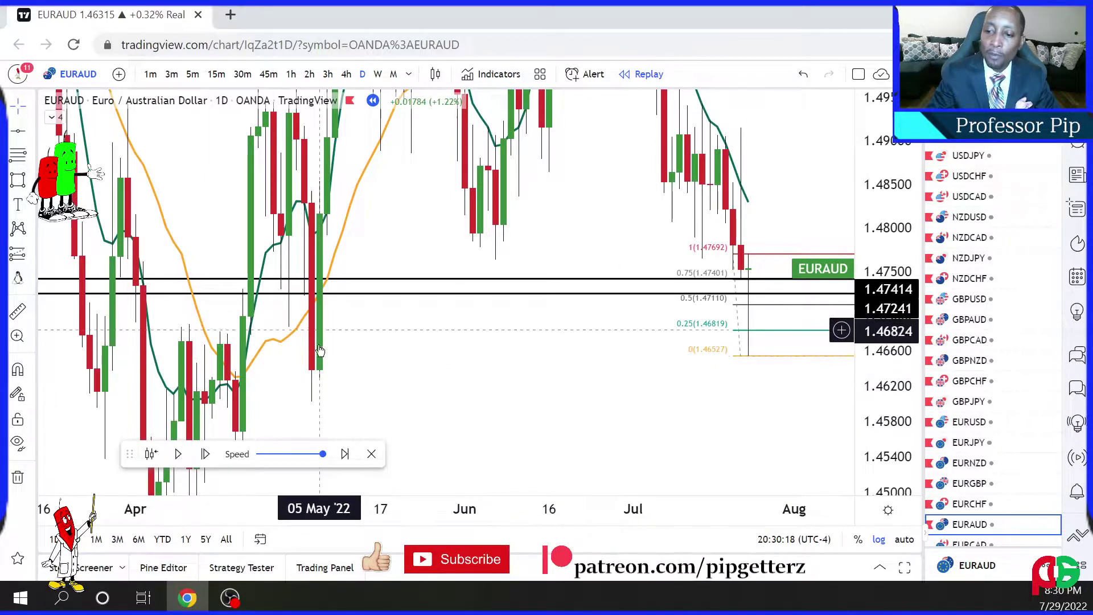
pyautogui.moveTo(701, 359); pyautogui.dragTo(550, 370)
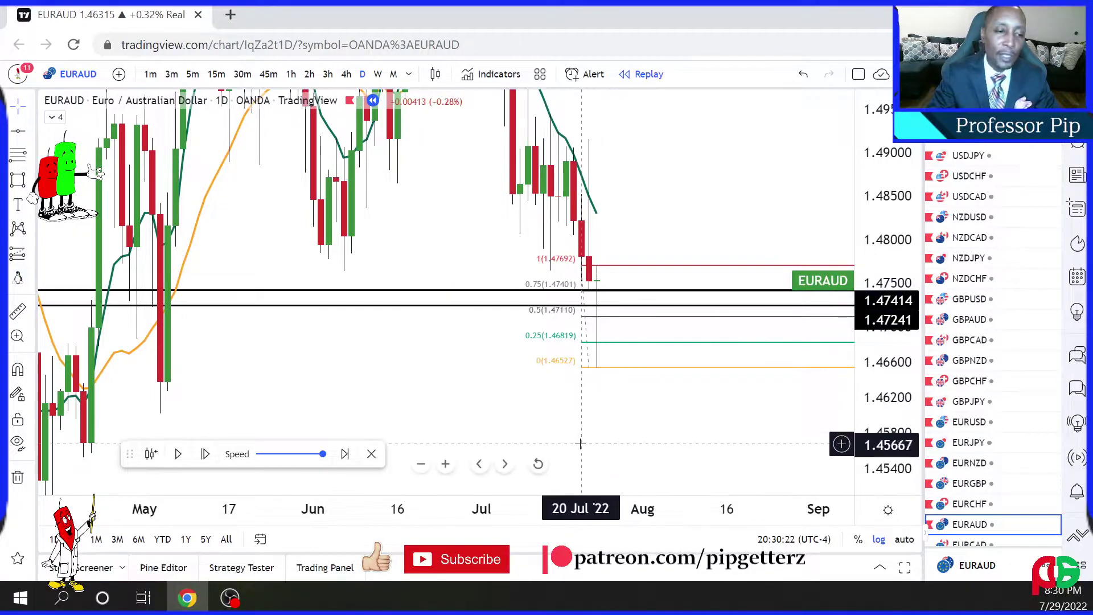
pyautogui.scroll(5, 581, 444)
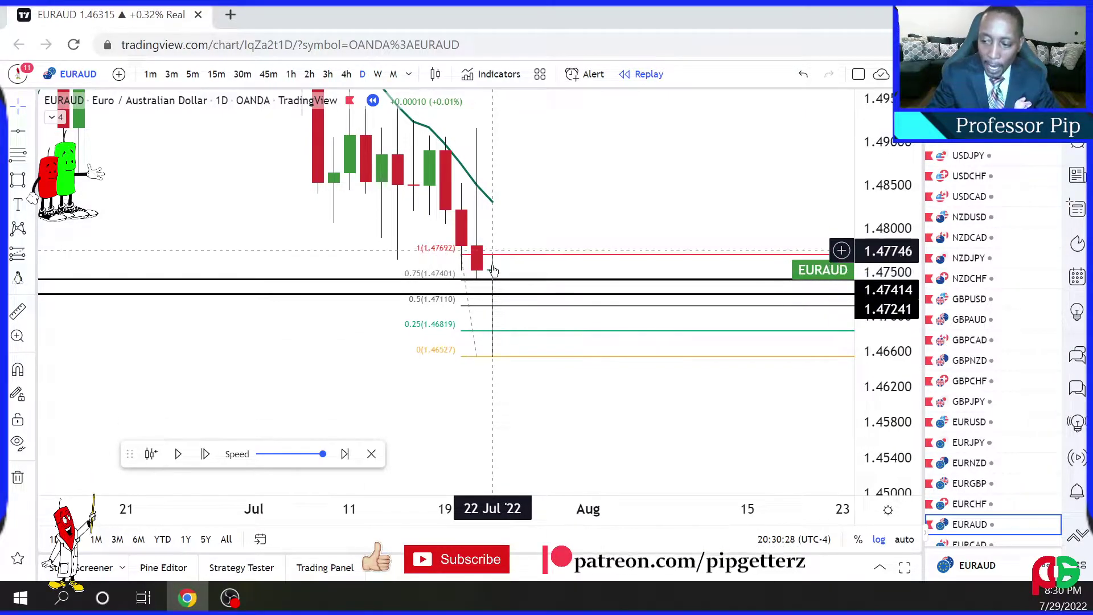
pyautogui.scroll(3, 539, 449)
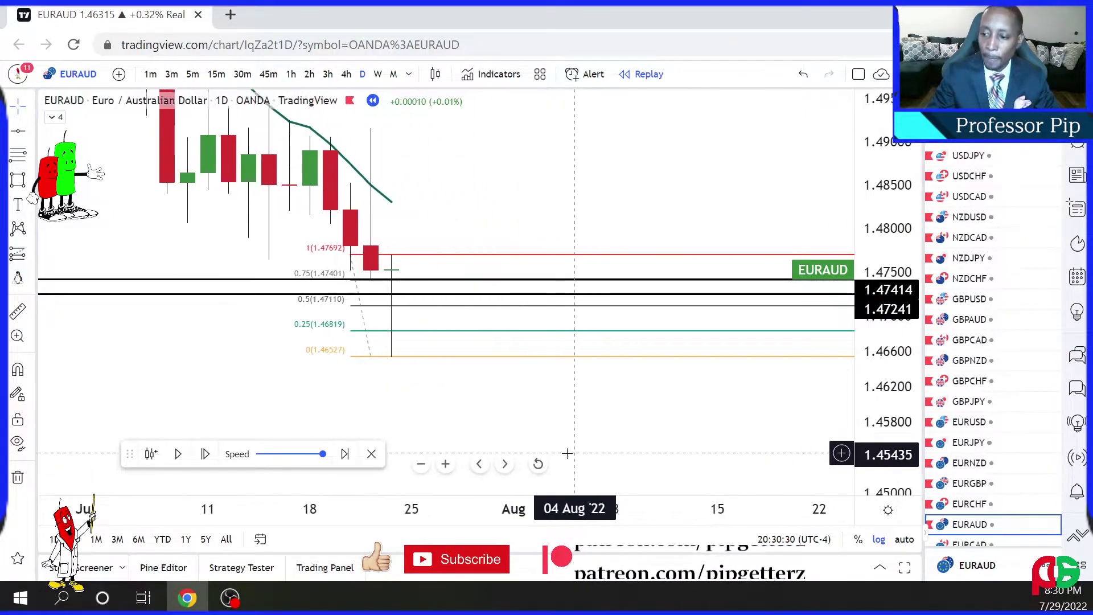
pyautogui.click(346, 74)
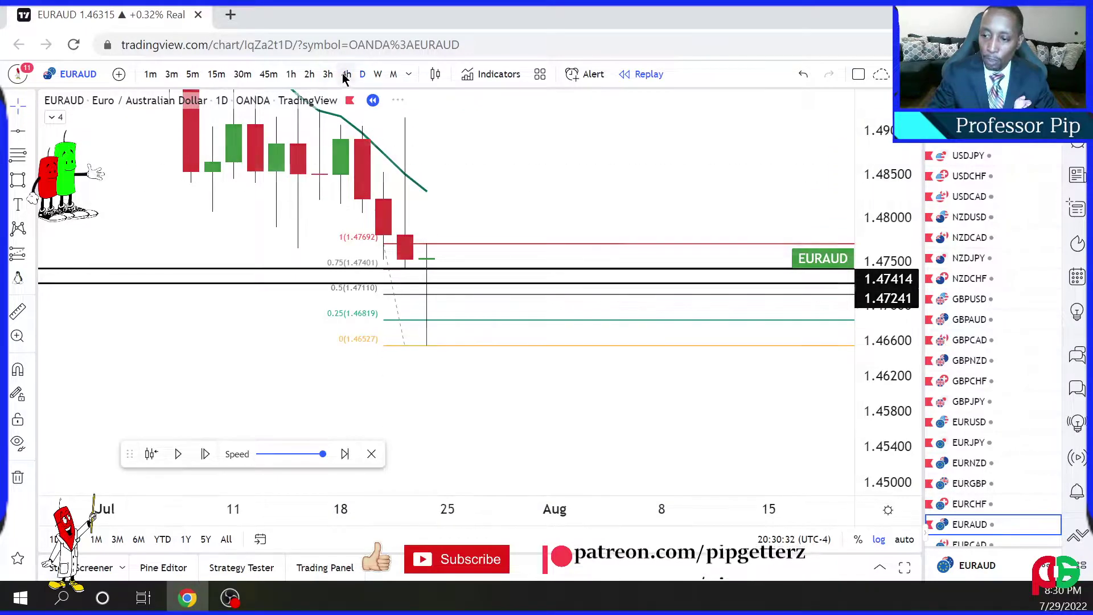
# Step: Pan the 4-hour chart to the latest candles, then alternate between 3h and 2h, ending on 2h
pyautogui.scroll(-1, 572, 318)
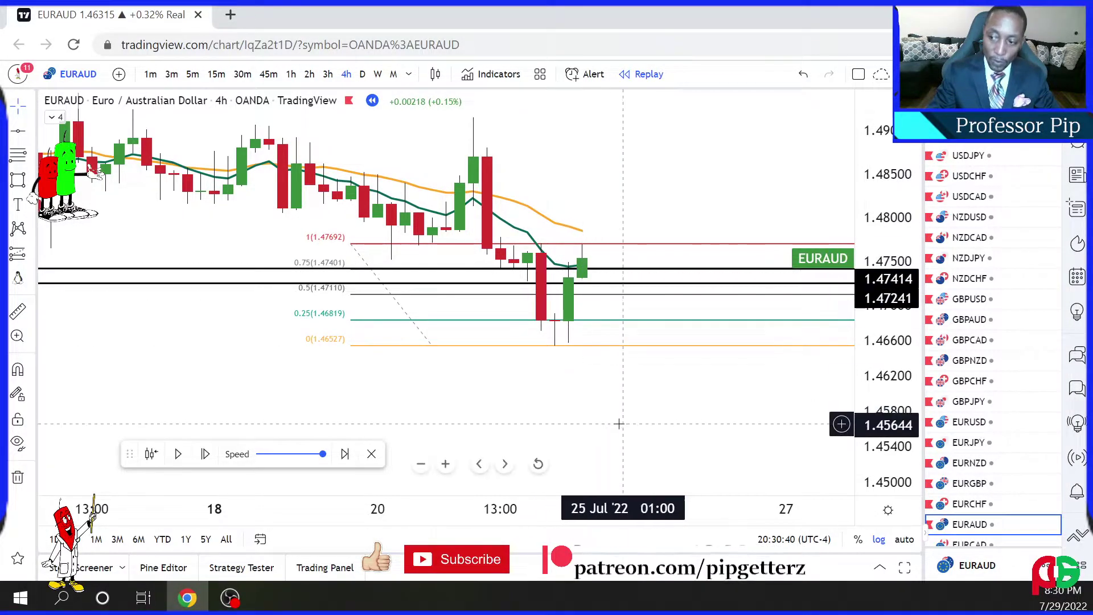
pyautogui.moveTo(593, 407); pyautogui.dragTo(467, 384)
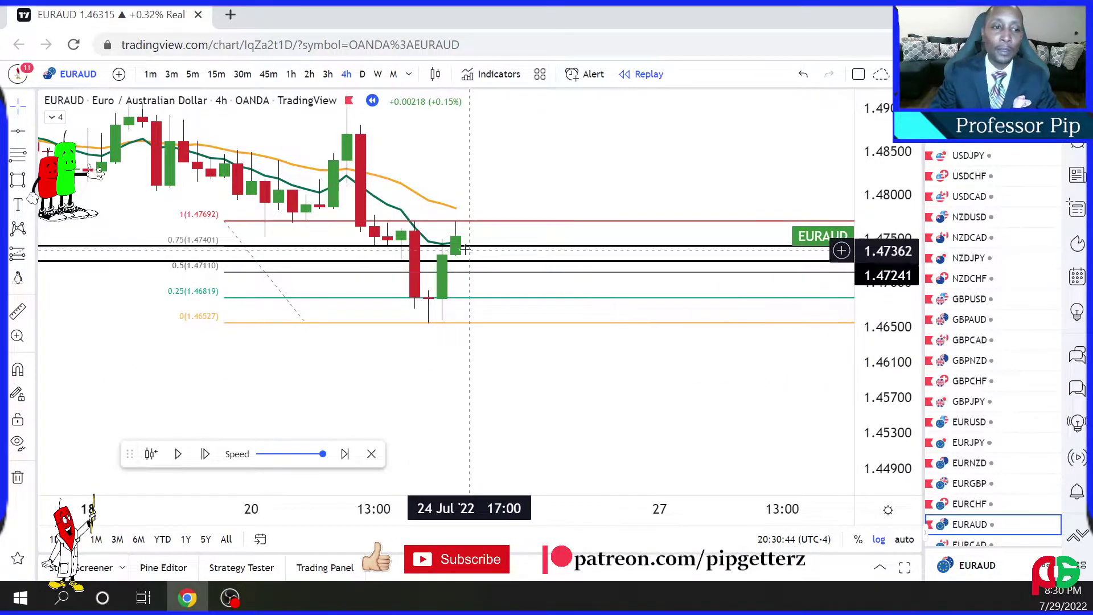
pyautogui.click(320, 79)
pyautogui.click(307, 74)
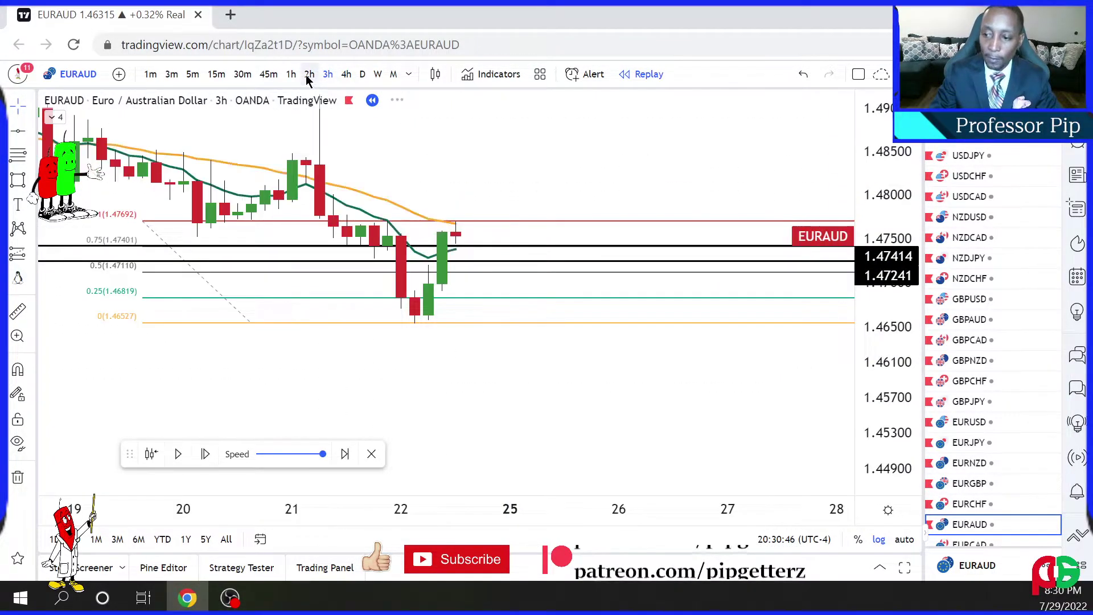
pyautogui.click(326, 78)
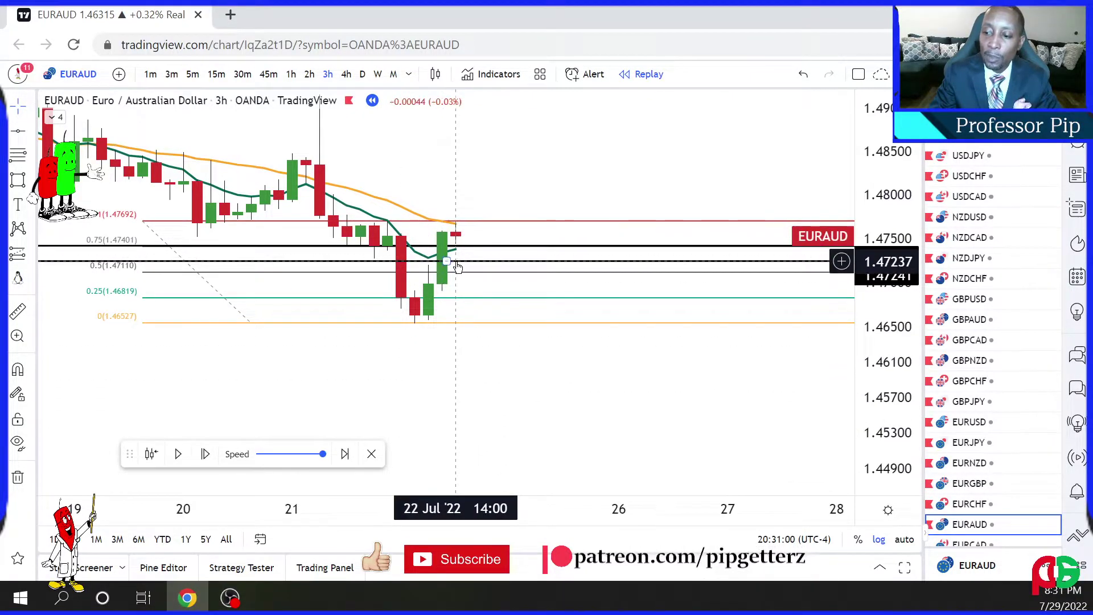
pyautogui.click(309, 74)
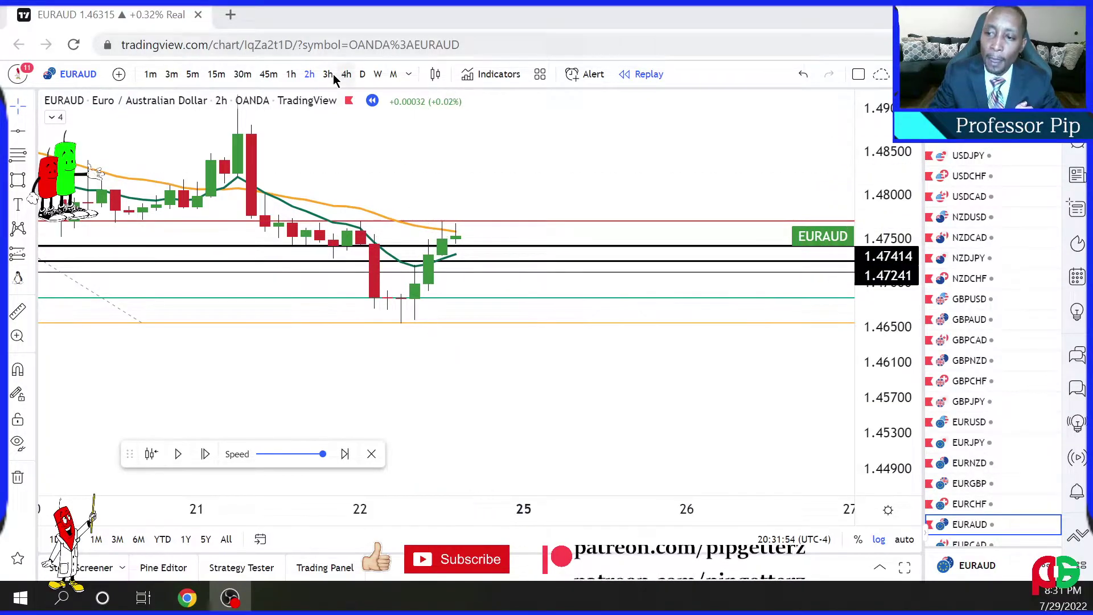
# Step: Move the EURAUD chart from 1h to 45m, centering the recent rally, then to 30m candles
pyautogui.click(291, 75)
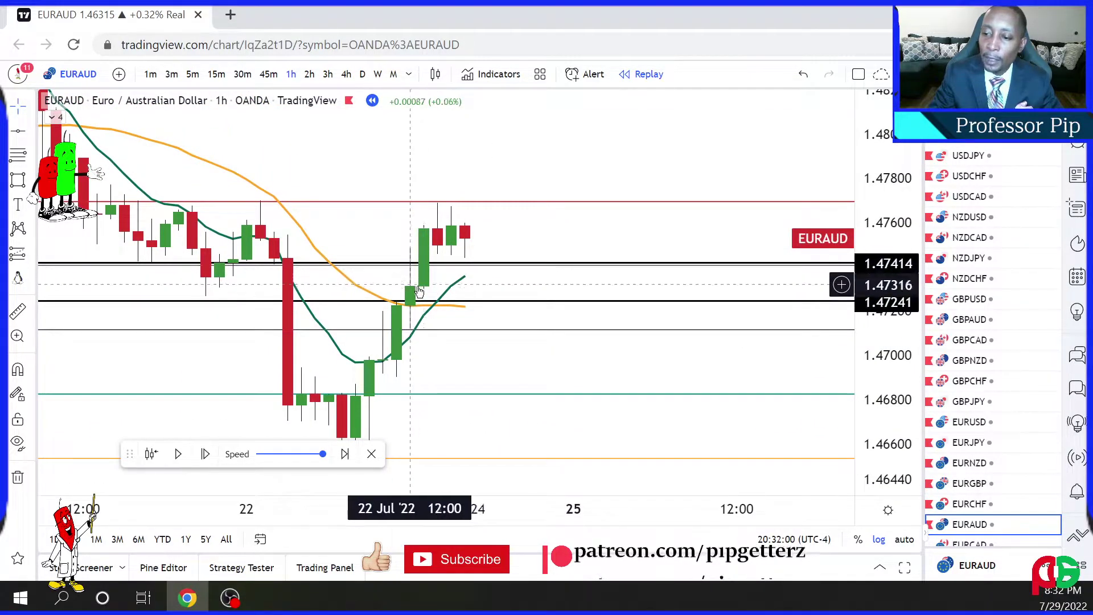
pyautogui.hscroll(-5, 416, 294)
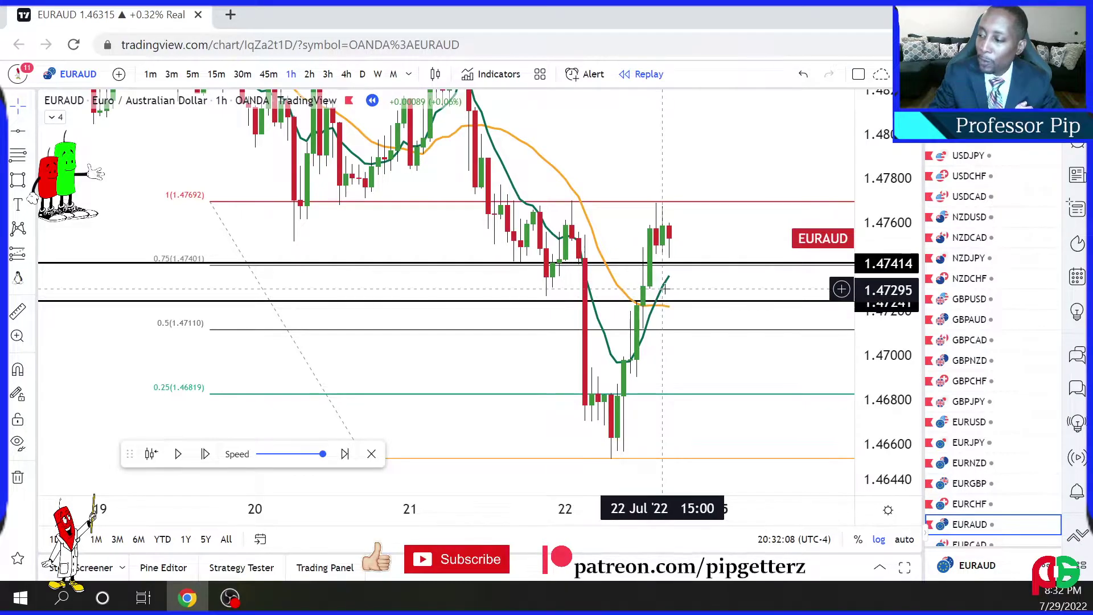
pyautogui.click(269, 74)
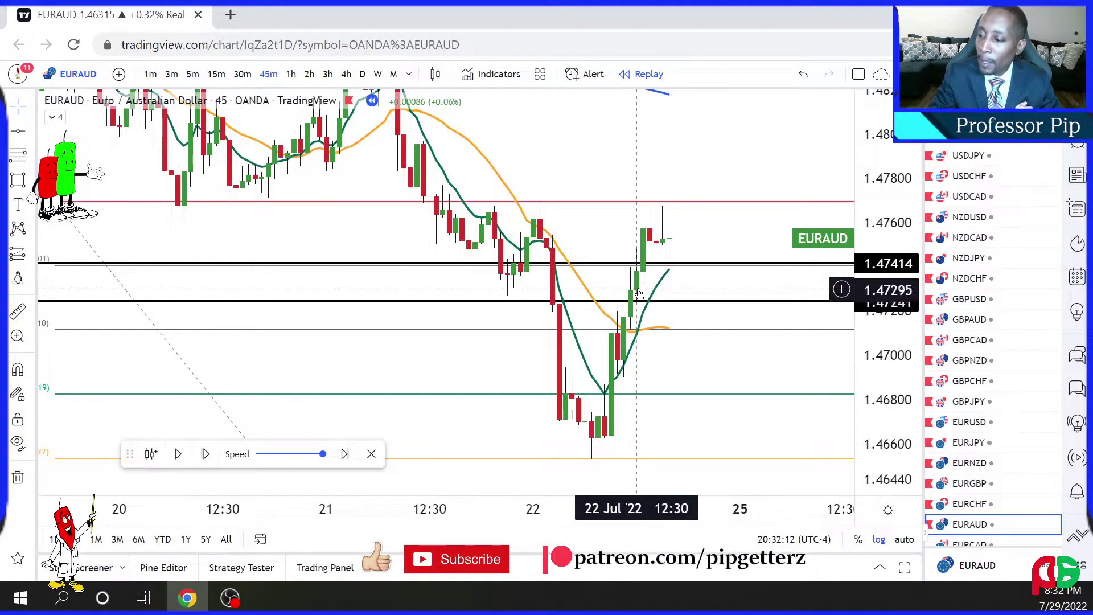
pyautogui.moveTo(645, 322); pyautogui.dragTo(508, 312)
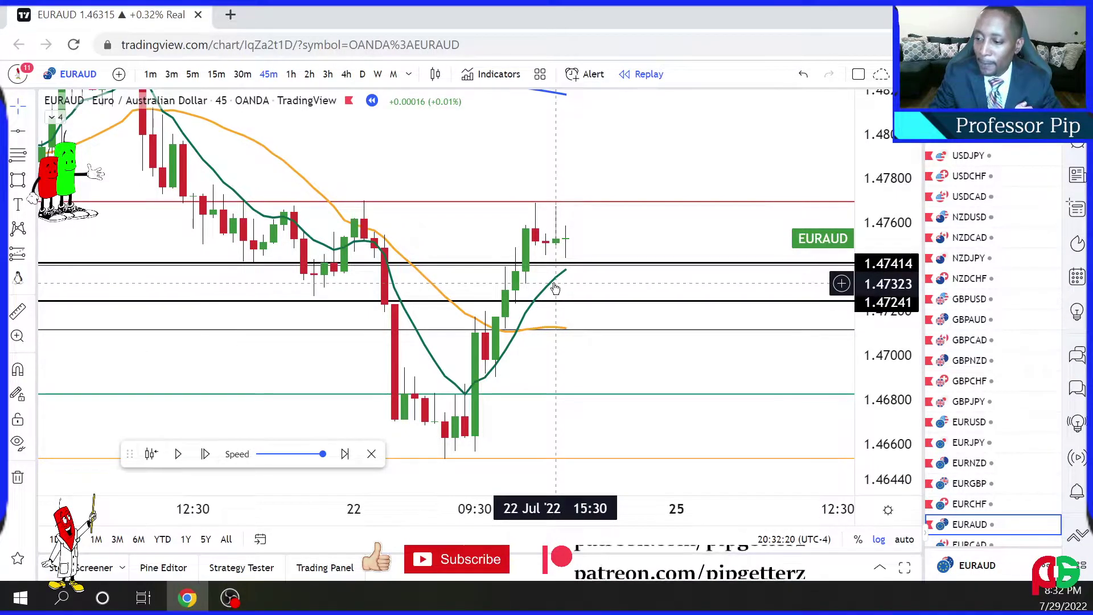
pyautogui.click(243, 74)
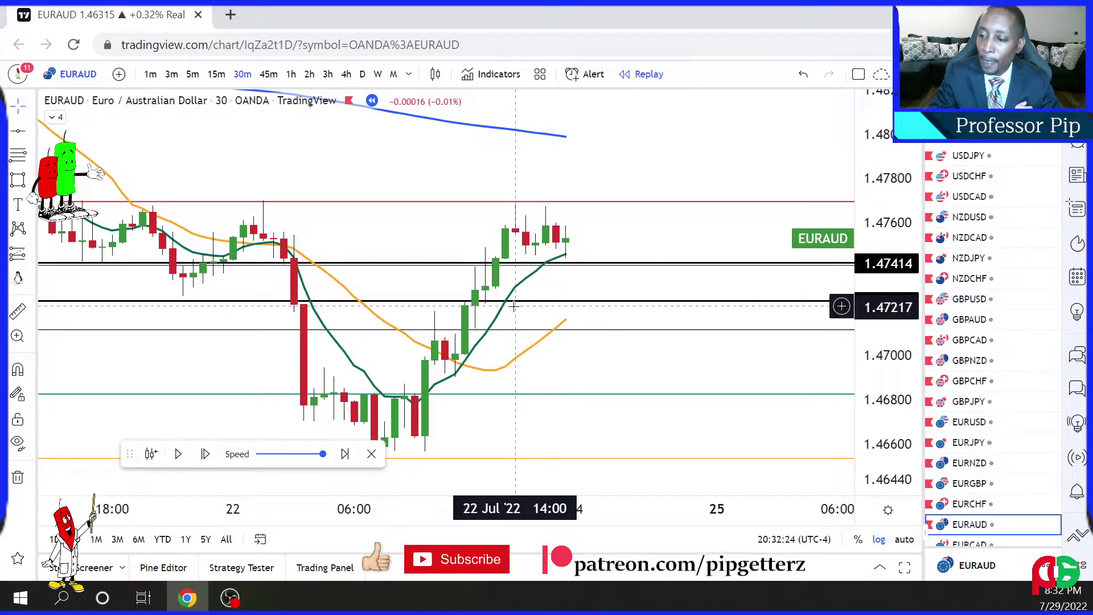
# Step: Switch to 15-minute candles and delete the Fibonacci retracement drawing
pyautogui.moveTo(512, 301); pyautogui.dragTo(505, 295)
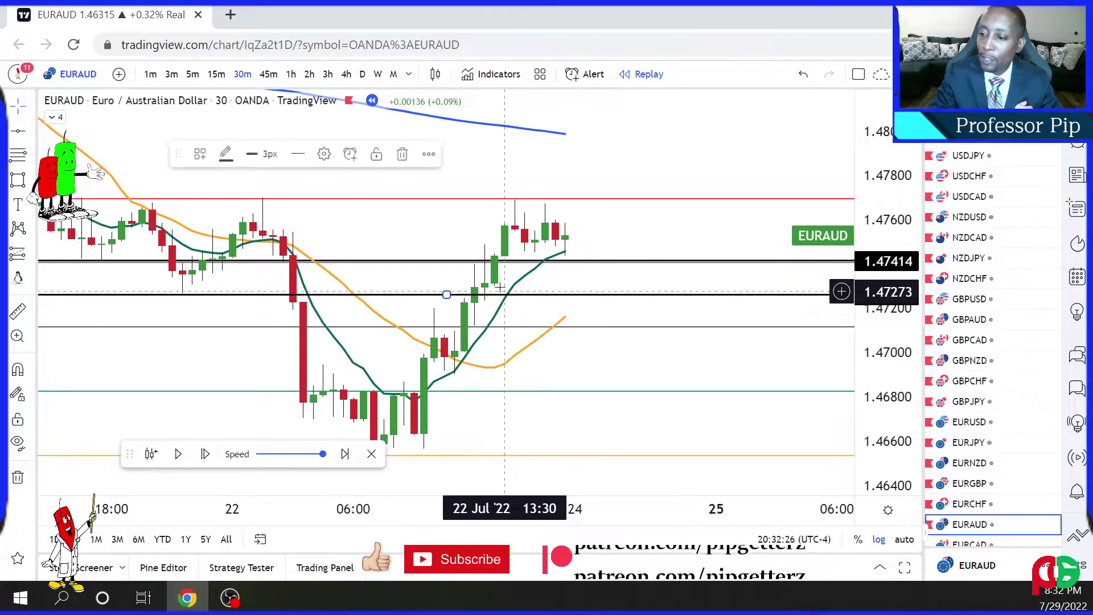
pyautogui.click(216, 74)
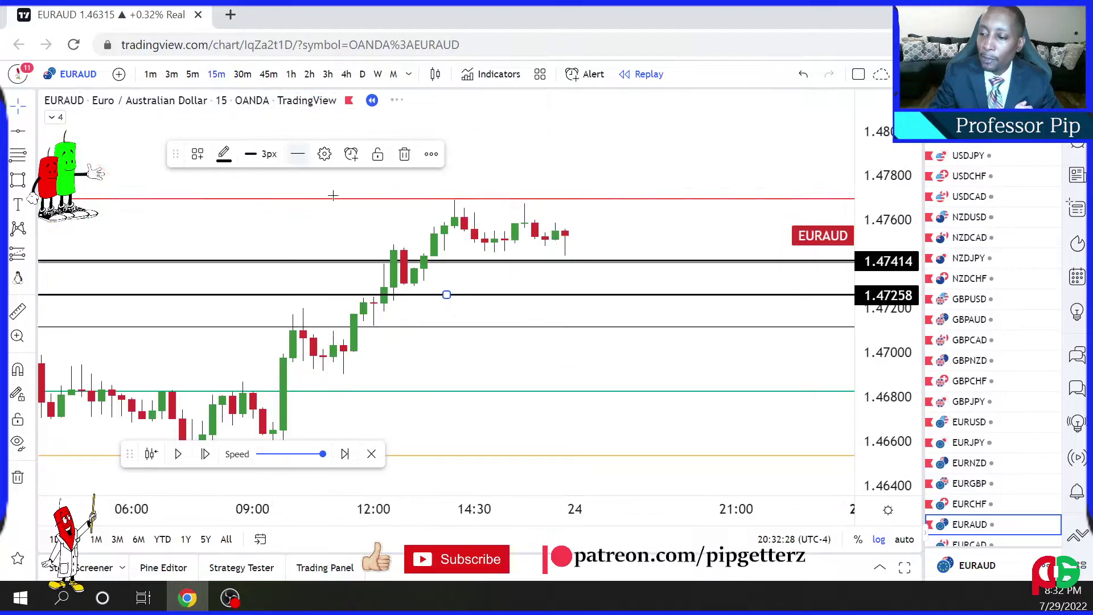
pyautogui.moveTo(453, 305); pyautogui.dragTo(612, 264)
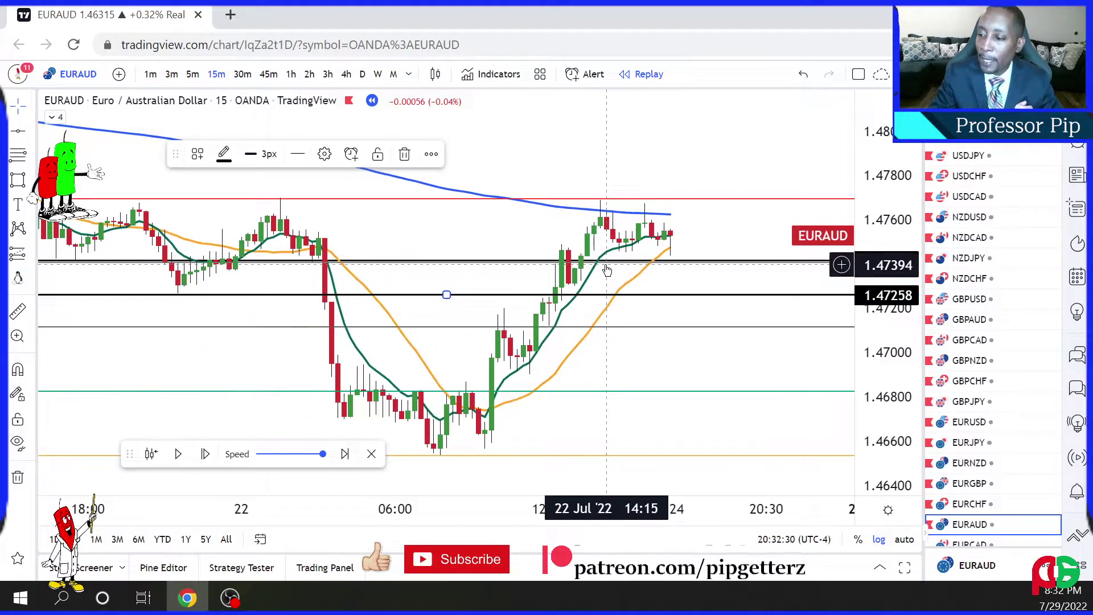
pyautogui.click(602, 261)
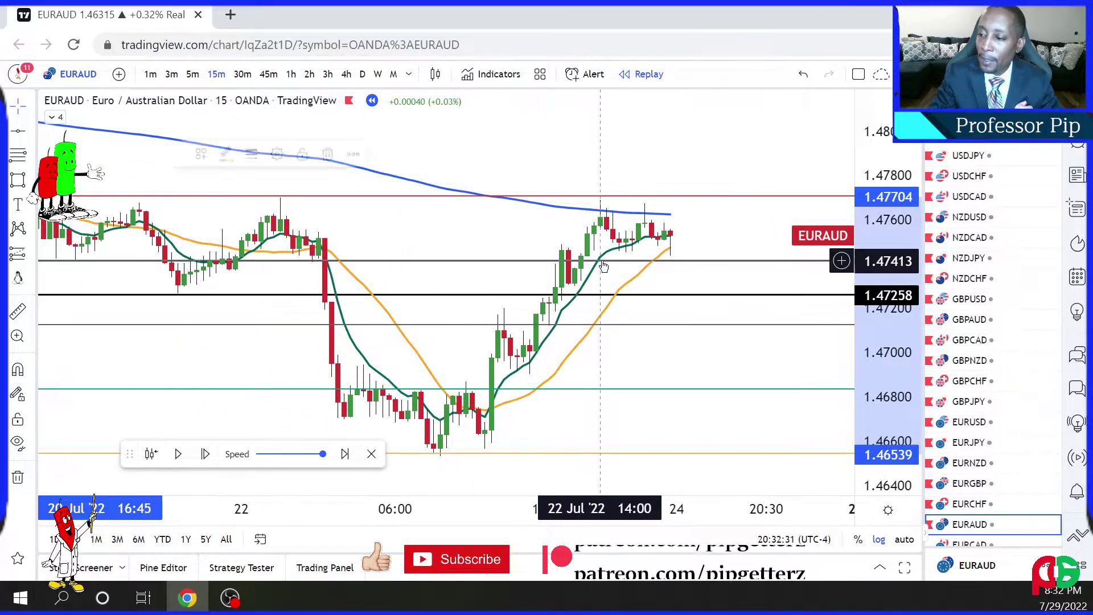
pyautogui.click(339, 158)
# Step: Move the support lines to 1.47425 and 1.47279, then advance the replay two bars
pyautogui.moveTo(605, 261); pyautogui.dragTo(595, 256)
pyautogui.moveTo(589, 293); pyautogui.dragTo(588, 290)
pyautogui.moveTo(683, 376); pyautogui.dragTo(510, 395)
pyautogui.scroll(-3, 520, 300)
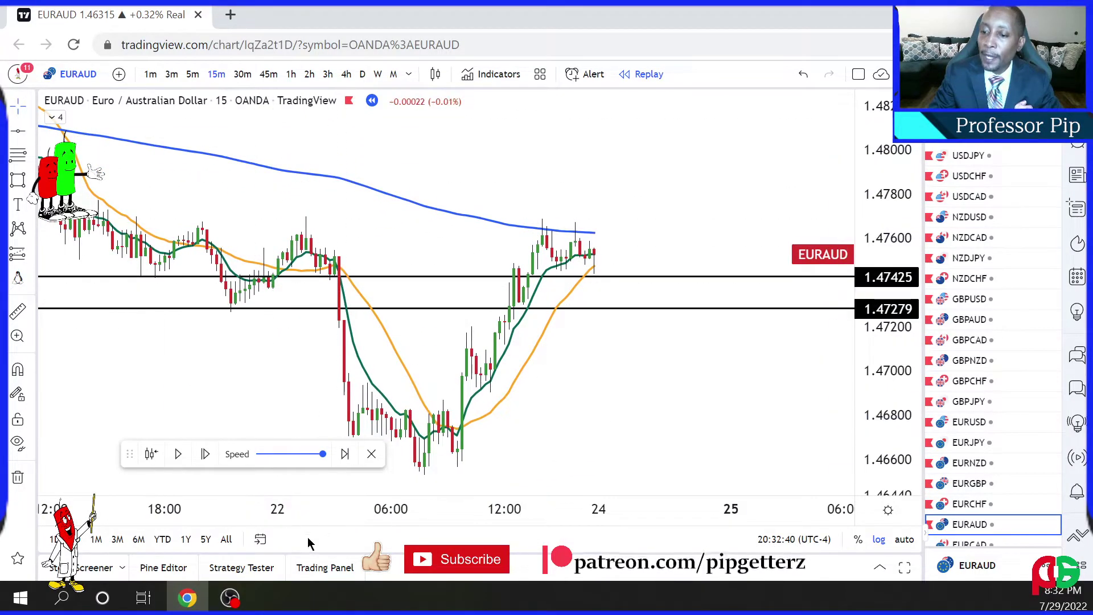
pyautogui.click(206, 454)
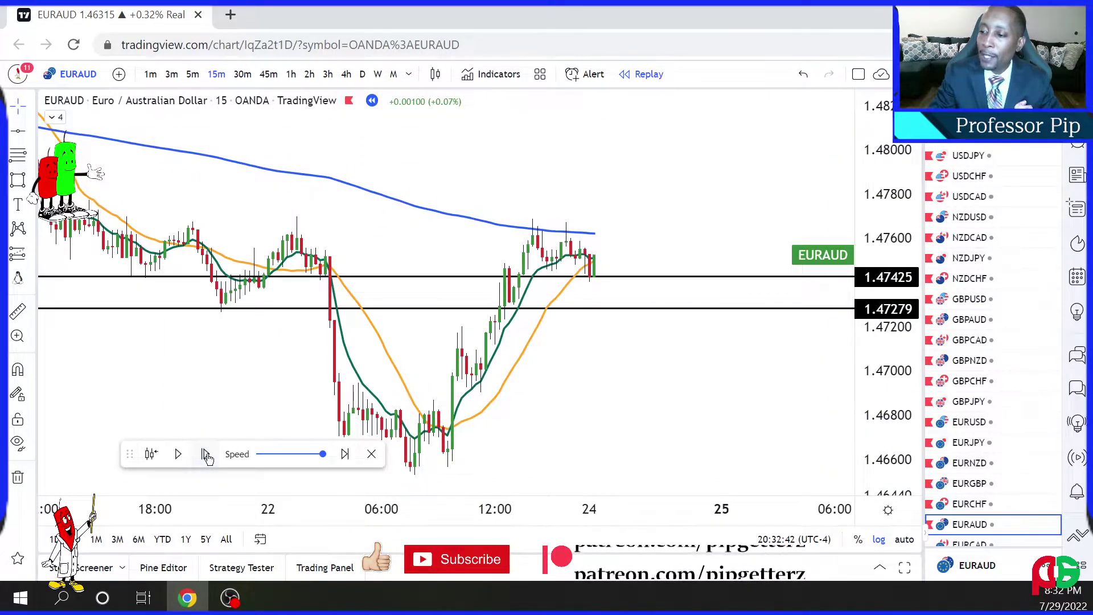
pyautogui.click(205, 453)
# Step: Place a long position entering at 1.47425, with stop near 1.4727 and target at 1.47720
pyautogui.click(205, 453)
pyautogui.click(12, 252)
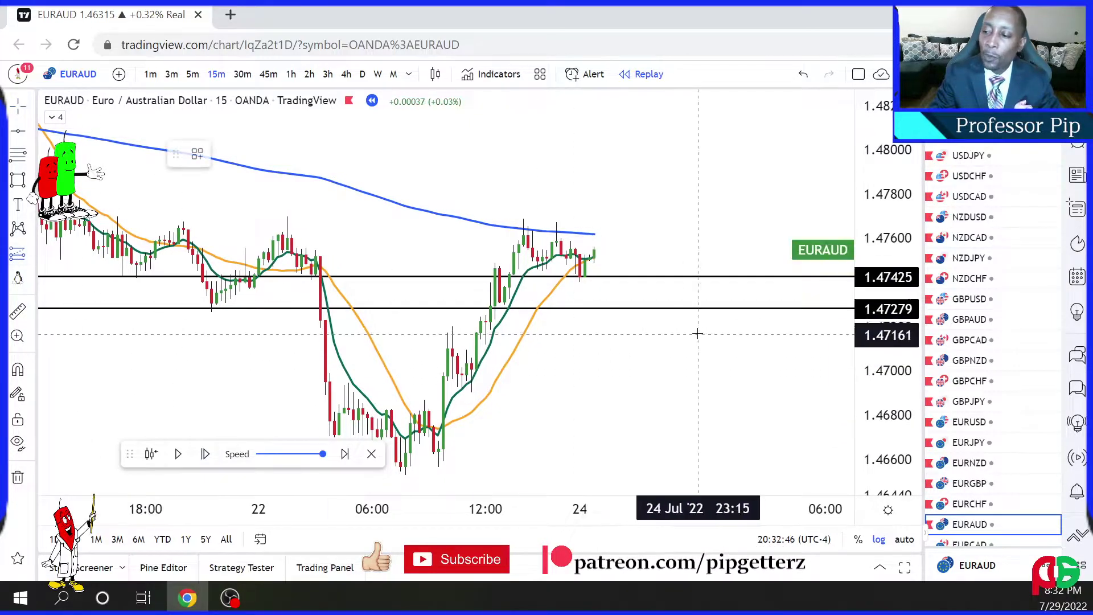
pyautogui.click(514, 277)
pyautogui.moveTo(513, 333); pyautogui.dragTo(512, 308)
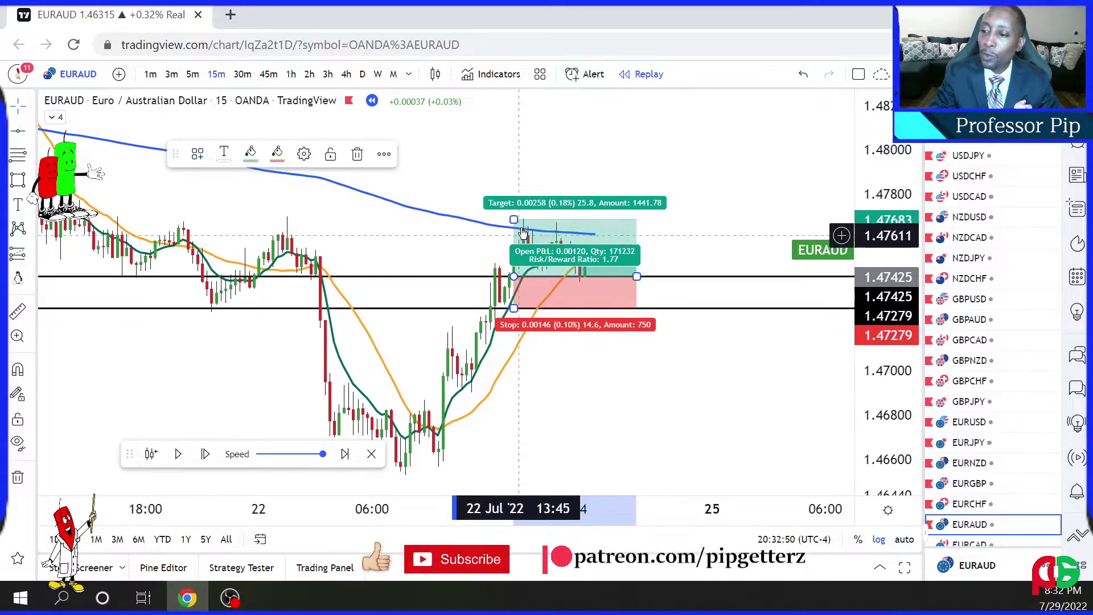
pyautogui.moveTo(513, 219); pyautogui.dragTo(514, 211)
# Step: Add a horizontal line at 1.47720, extend the target to 1.47866, and mark 1.47869
pyautogui.click(17, 129)
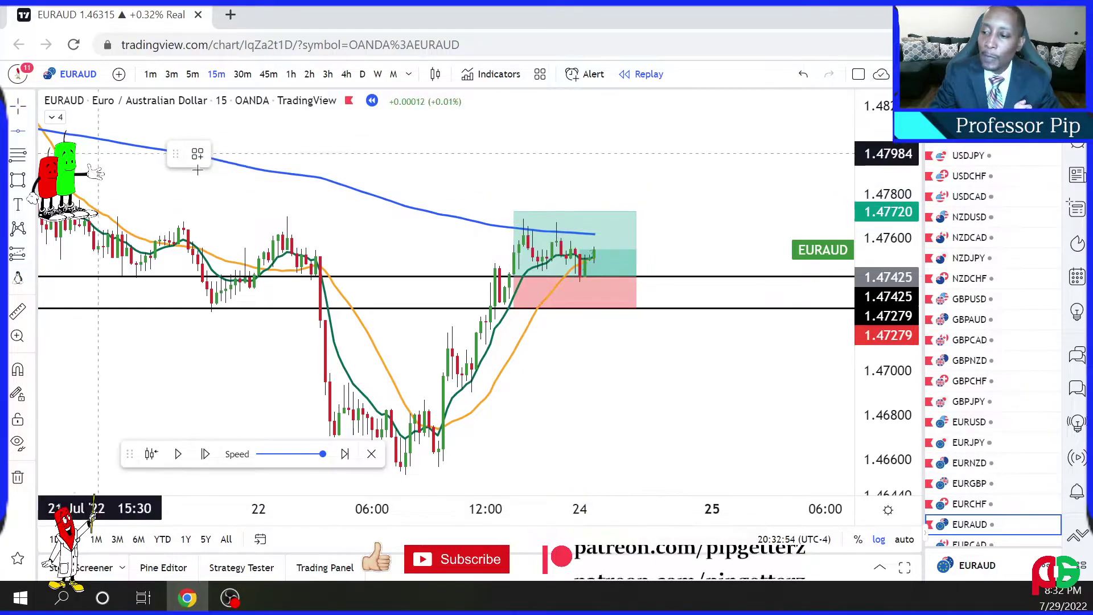
pyautogui.click(446, 211)
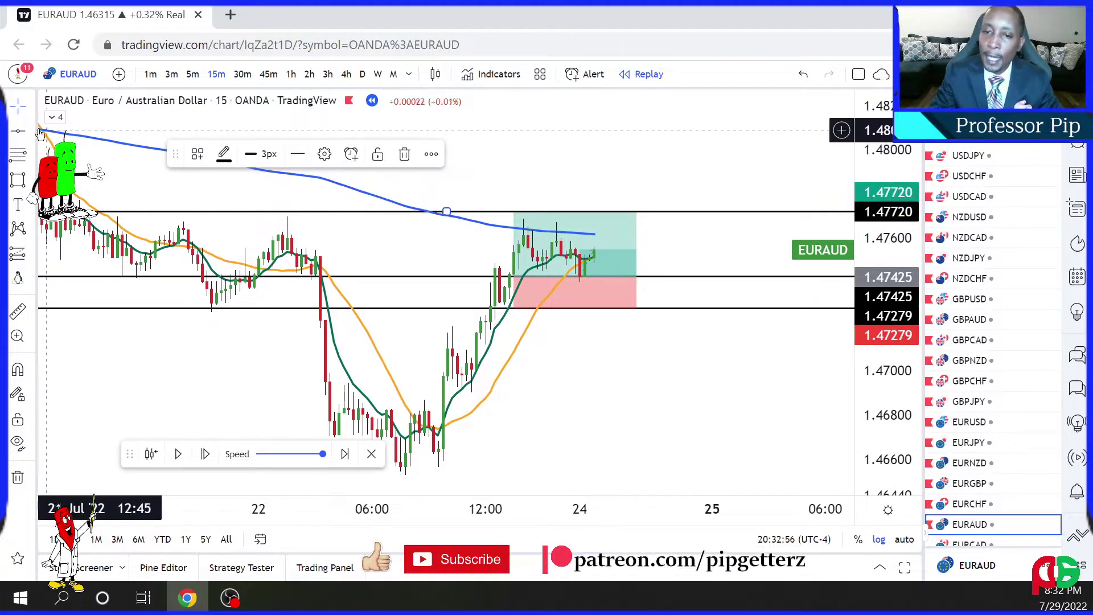
pyautogui.moveTo(512, 211); pyautogui.dragTo(512, 180)
pyautogui.click(17, 130)
pyautogui.click(447, 179)
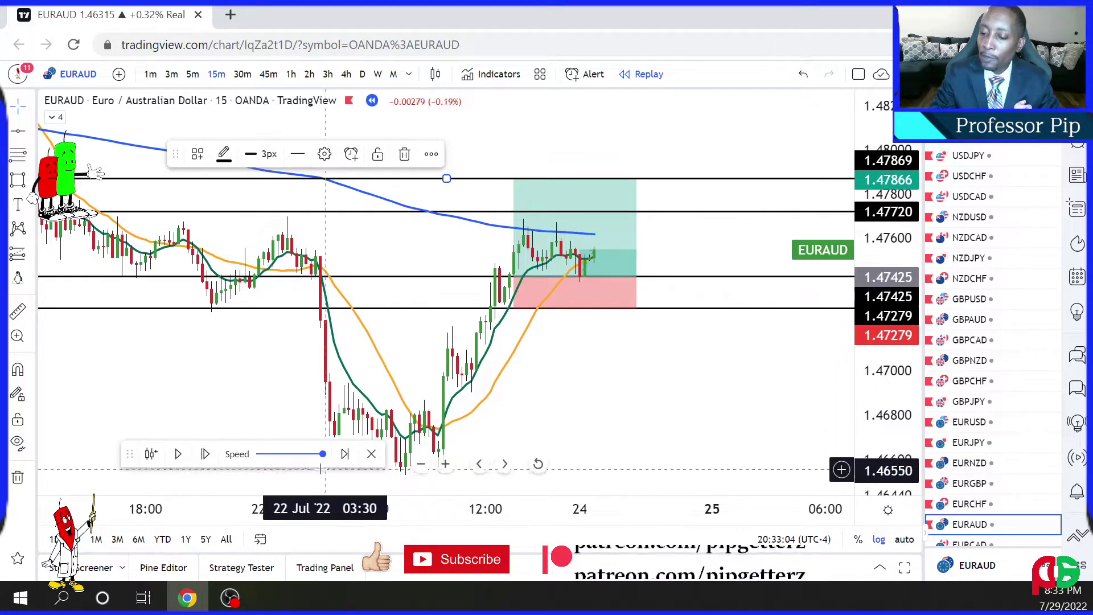
# Step: Step the replay forward eleven candles until price nears the 1.47866 target, then zoom out
pyautogui.click(205, 454)
pyautogui.click(205, 453)
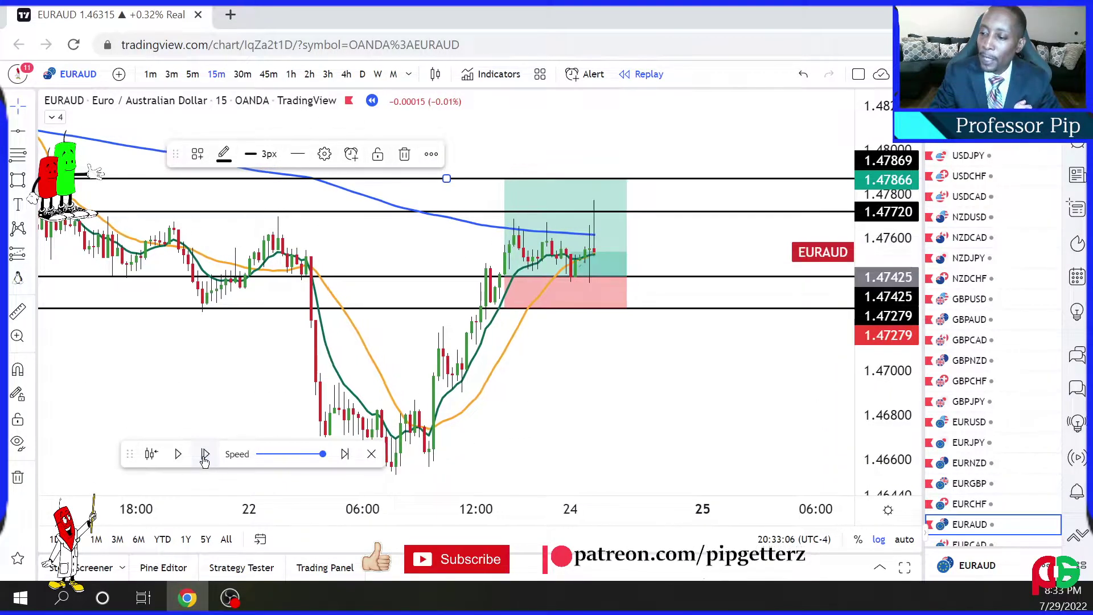
pyautogui.click(205, 453)
pyautogui.click(205, 453)
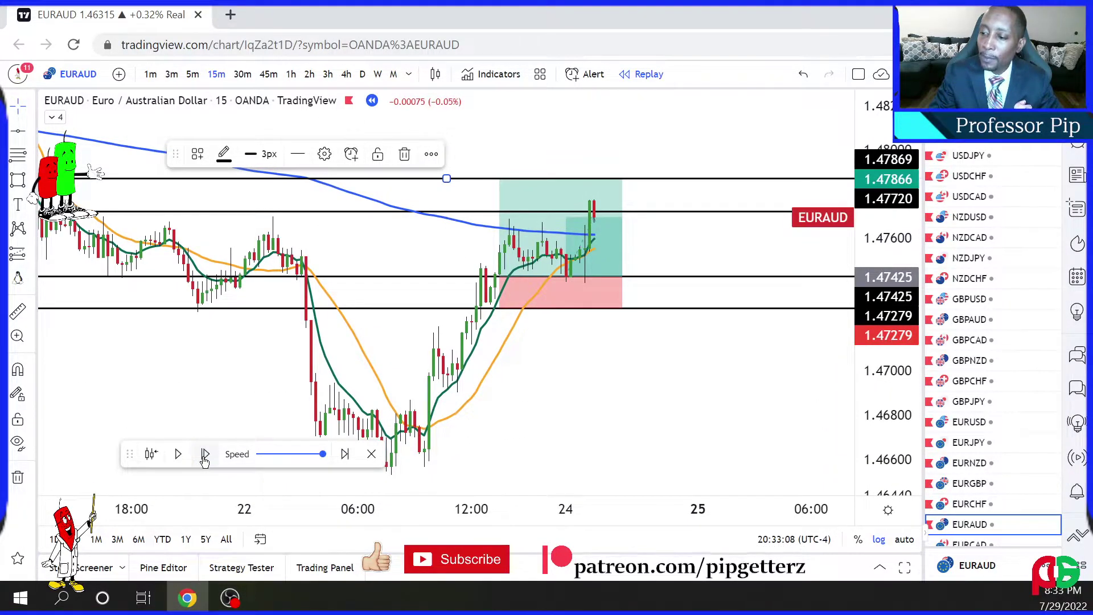
pyautogui.click(205, 454)
pyautogui.click(205, 454)
pyautogui.click(205, 454)
pyautogui.click(205, 454)
pyautogui.click(205, 454)
pyautogui.click(205, 454)
pyautogui.click(205, 453)
pyautogui.click(204, 455)
pyautogui.click(205, 456)
pyautogui.click(205, 455)
pyautogui.click(205, 455)
pyautogui.click(205, 455)
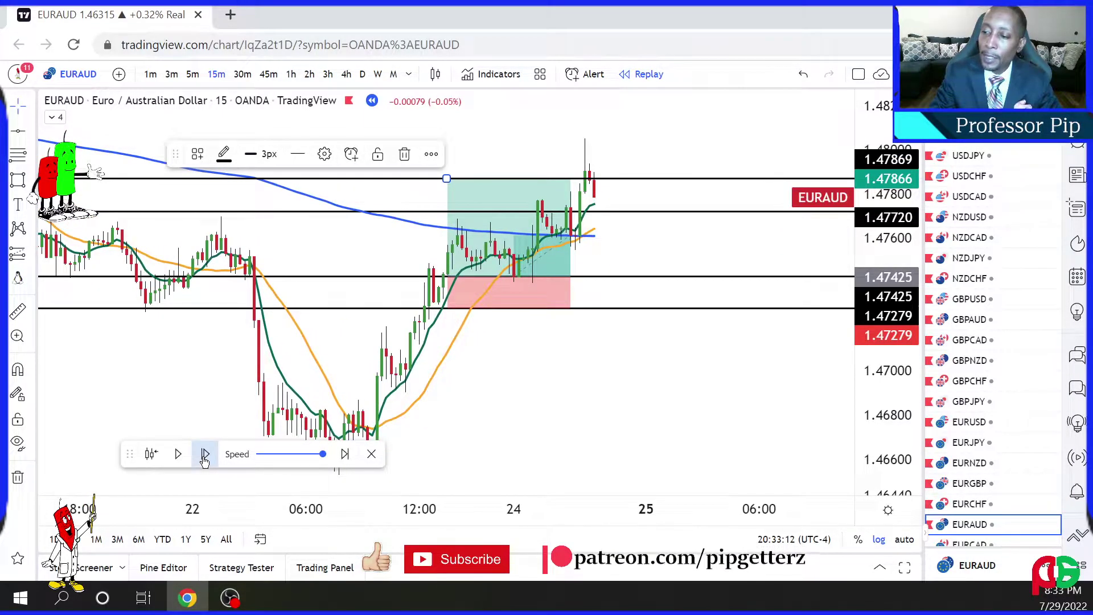
pyautogui.click(205, 454)
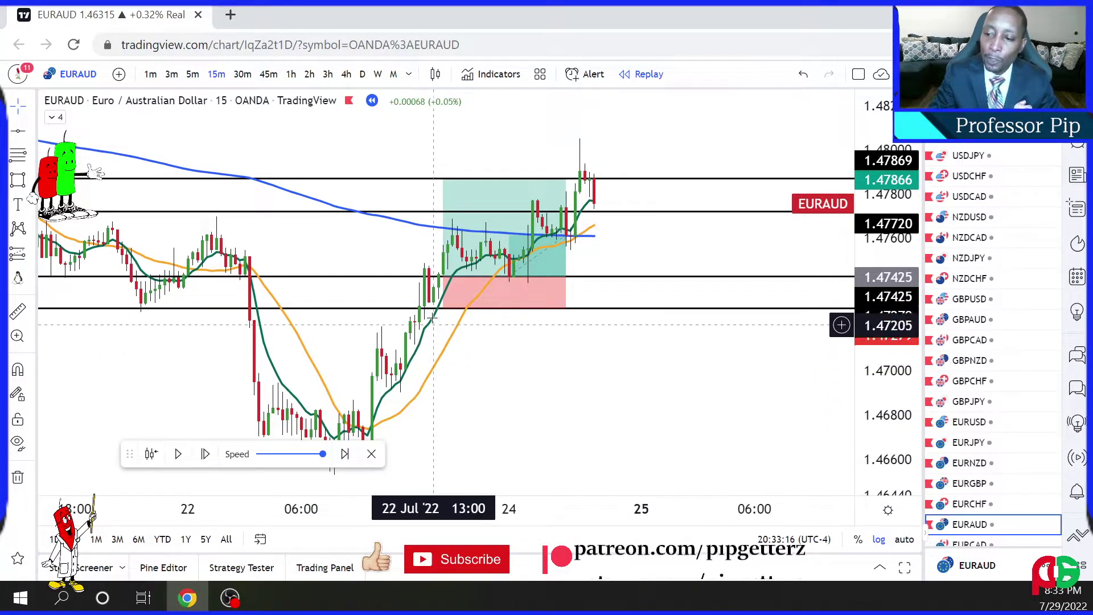
pyautogui.moveTo(490, 266)
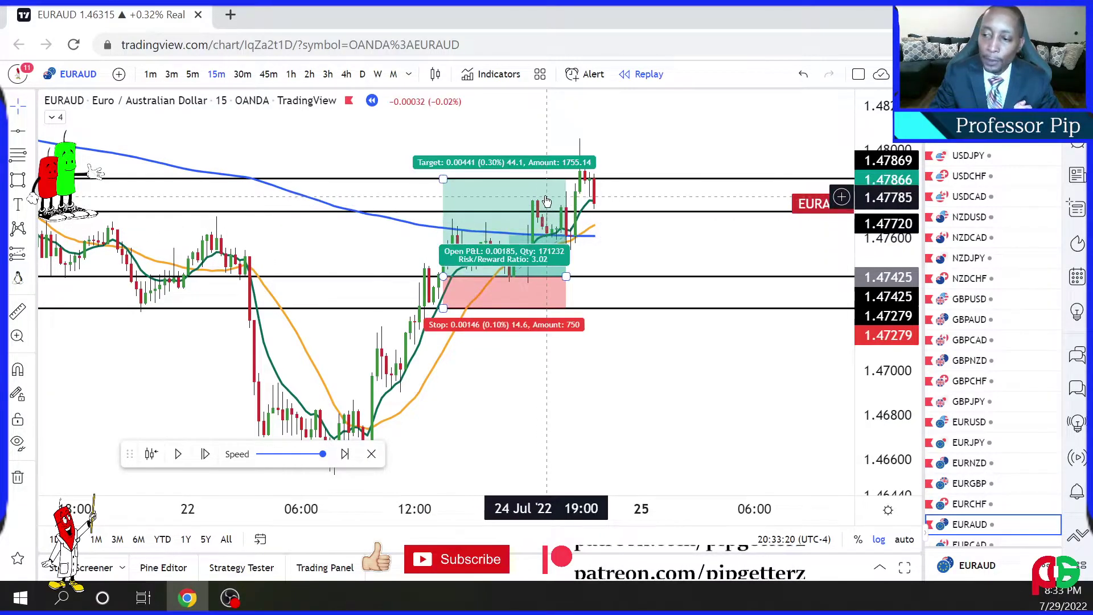
pyautogui.moveTo(522, 479)
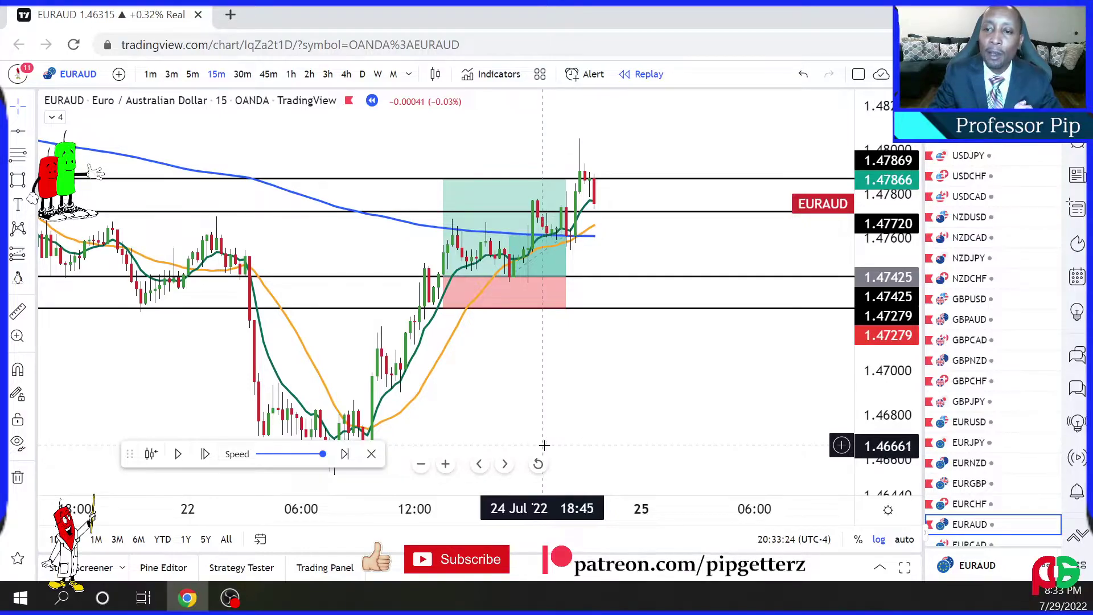
pyautogui.scroll(-3, 574, 432)
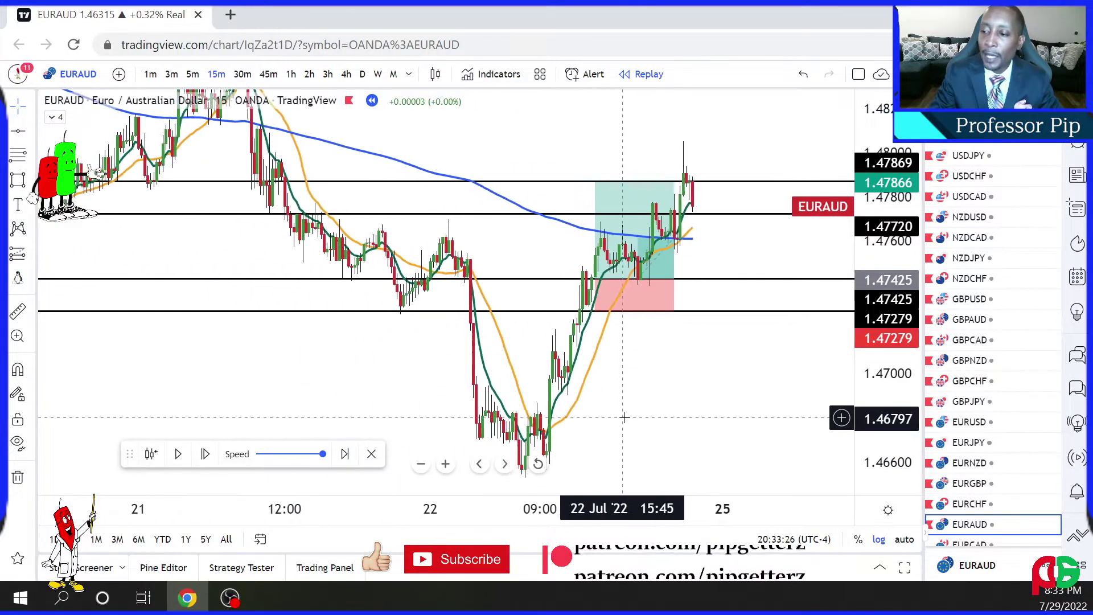
# Step: View the long trade on daily candles, then return to 4-hour candles and zoom in
pyautogui.click(362, 74)
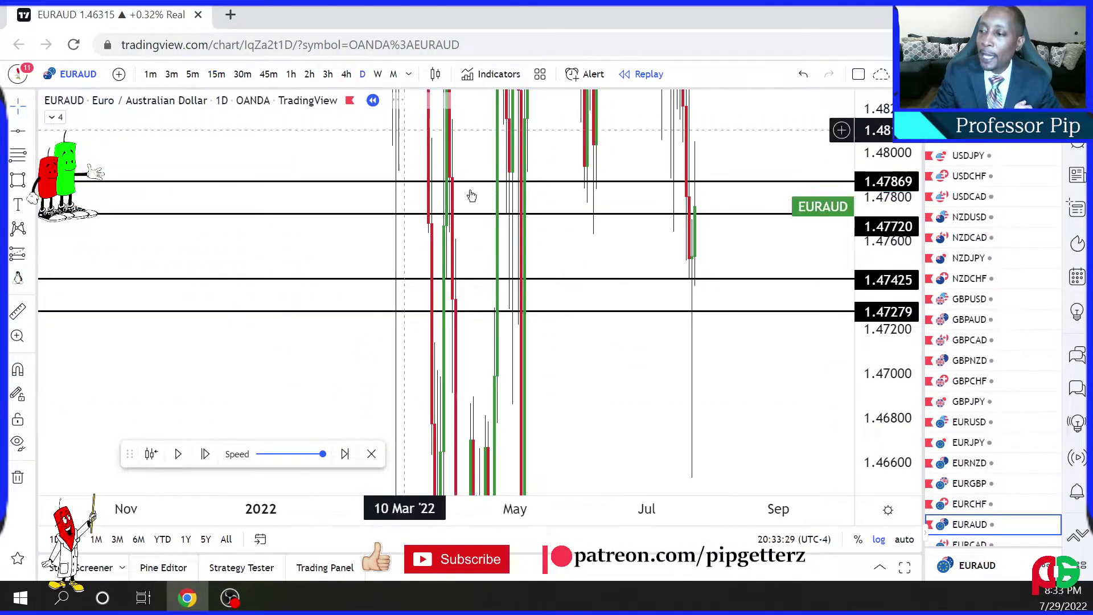
pyautogui.scroll(5, 471, 196)
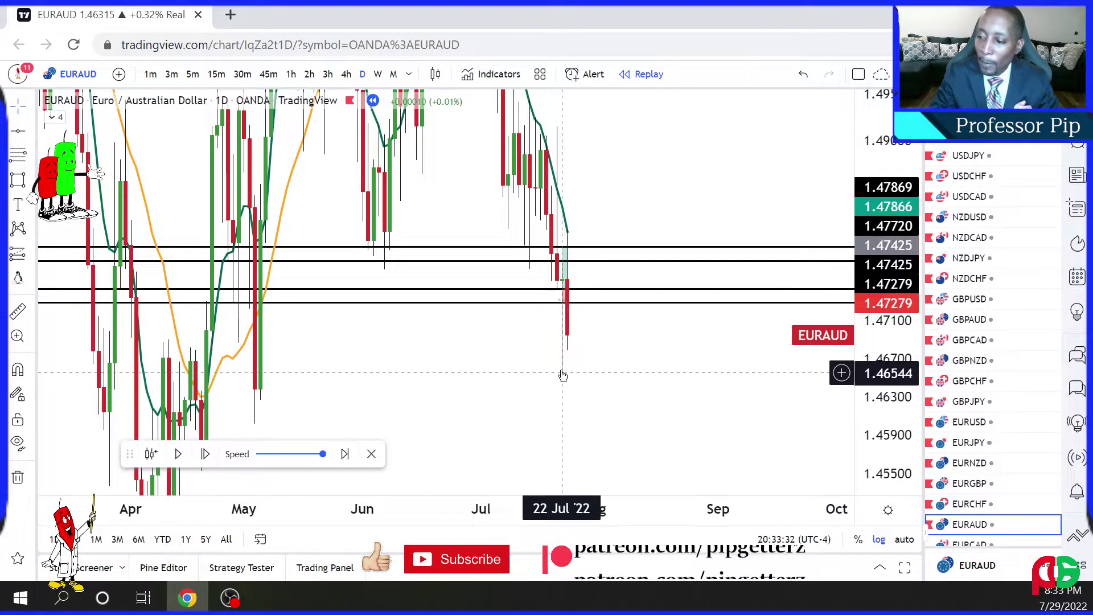
pyautogui.moveTo(563, 300)
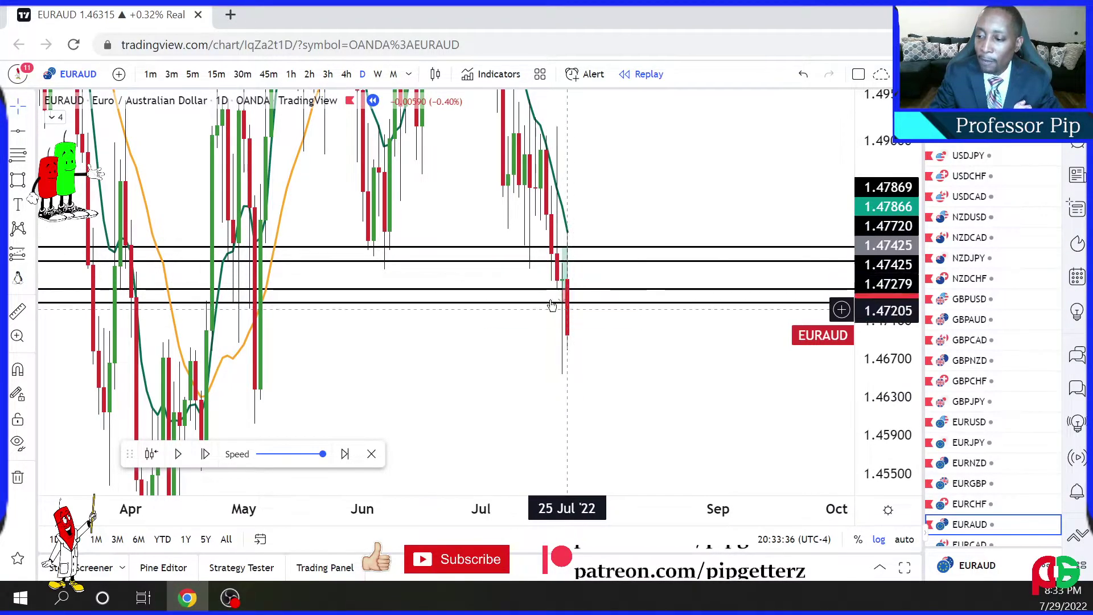
pyautogui.click(346, 74)
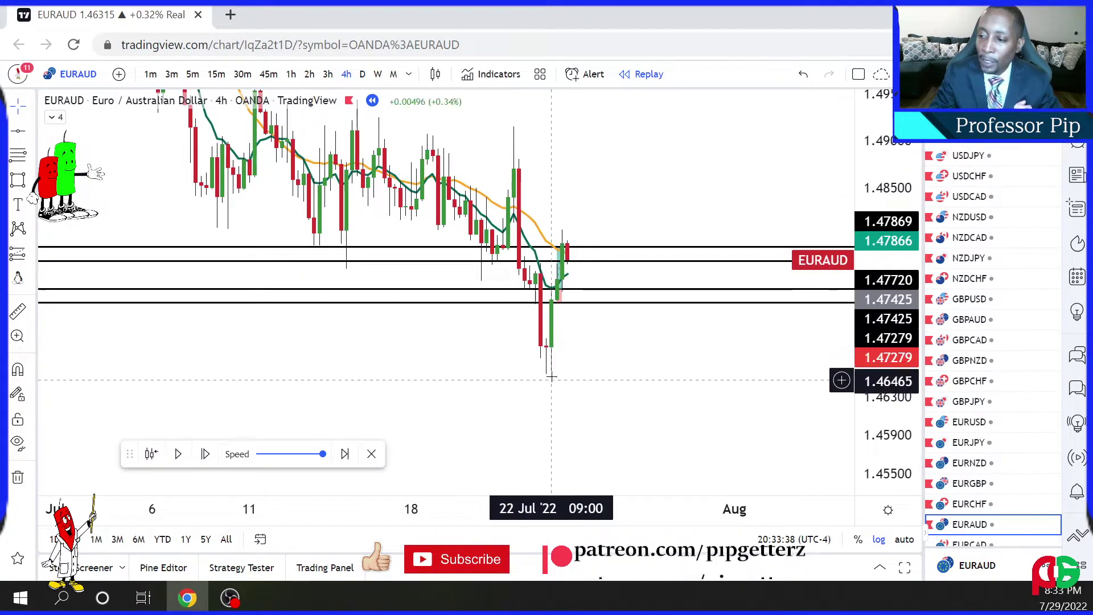
pyautogui.moveTo(559, 277)
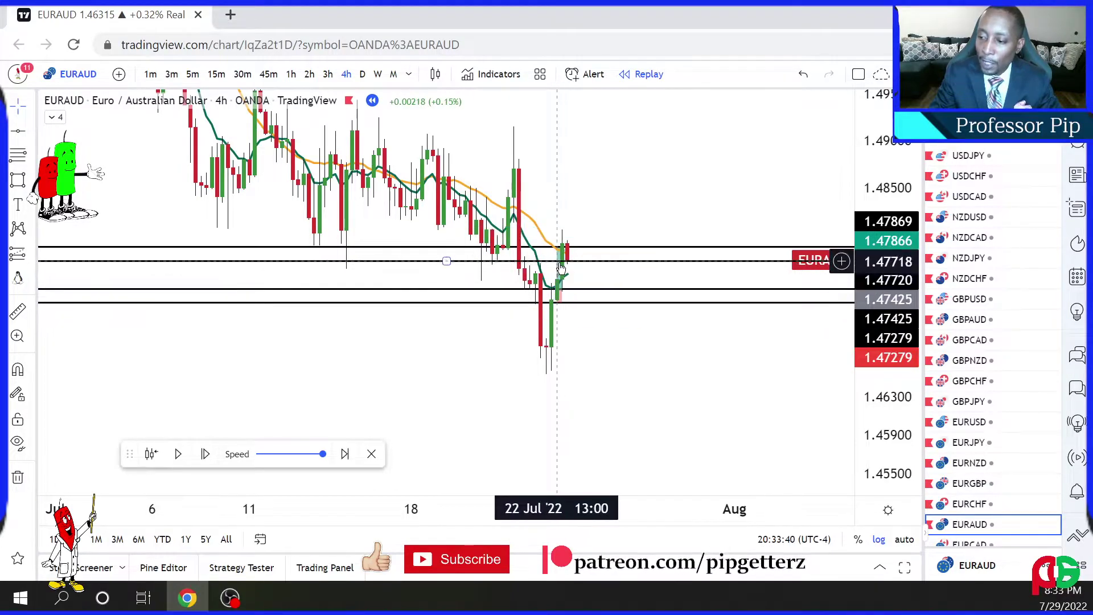
pyautogui.scroll(2, 519, 394)
pyautogui.scroll(1, 519, 394)
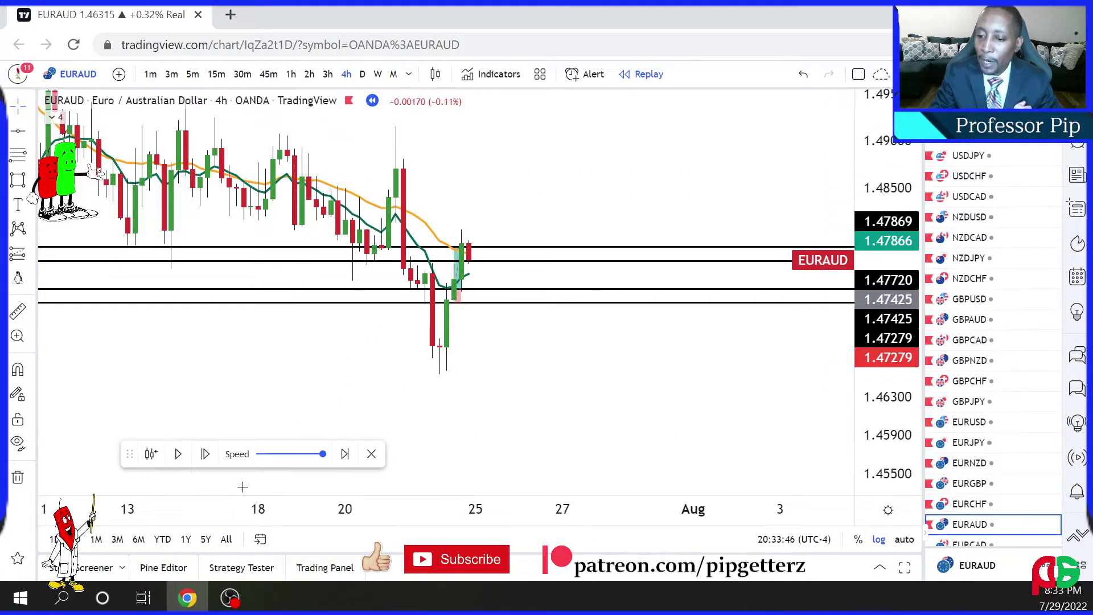
# Step: Advance the 4-hour replay six candles as EURAUD plunges toward 1.456, zooming and panning to follow
pyautogui.click(205, 454)
pyautogui.click(206, 454)
pyautogui.click(206, 454)
pyautogui.click(206, 454)
pyautogui.click(206, 454)
pyautogui.click(206, 454)
pyautogui.click(205, 453)
pyautogui.click(206, 454)
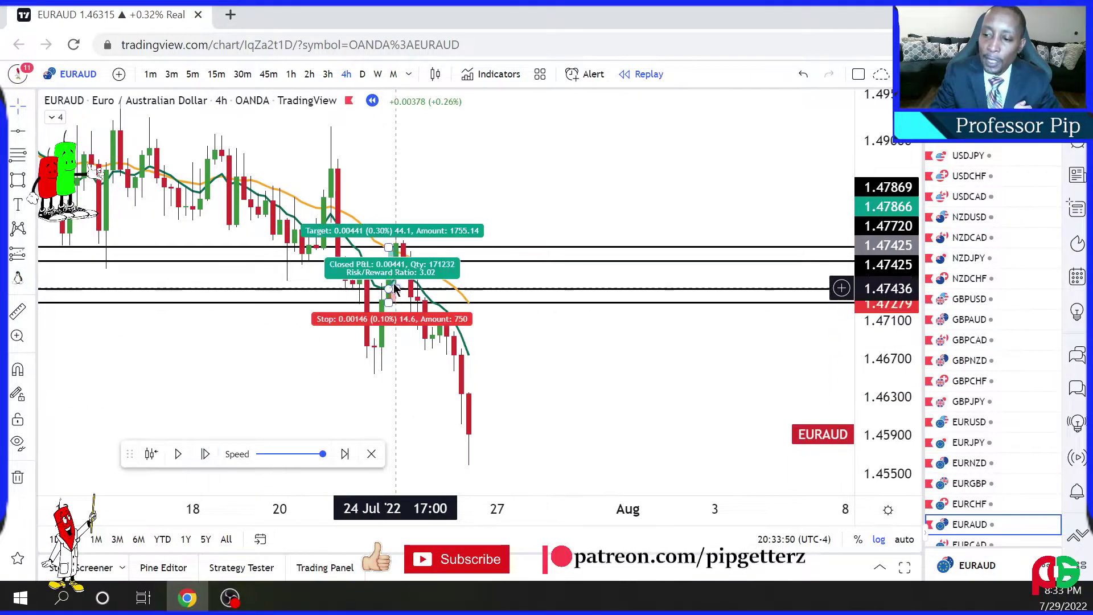
pyautogui.scroll(-3, 344, 228)
pyautogui.scroll(-2, 387, 227)
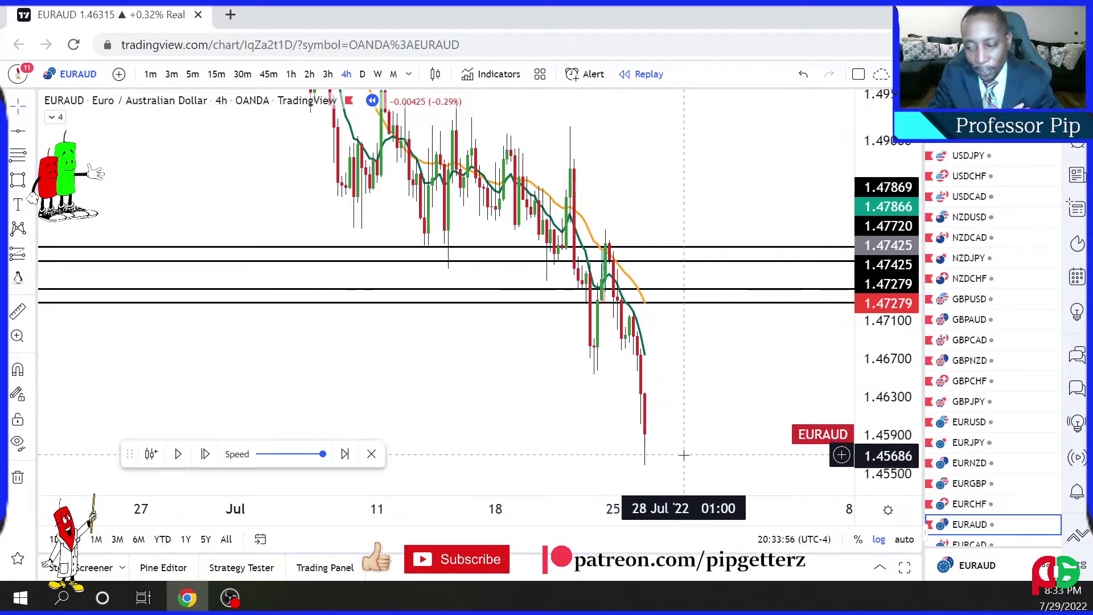
pyautogui.scroll(5, 663, 452)
pyautogui.scroll(3, 559, 419)
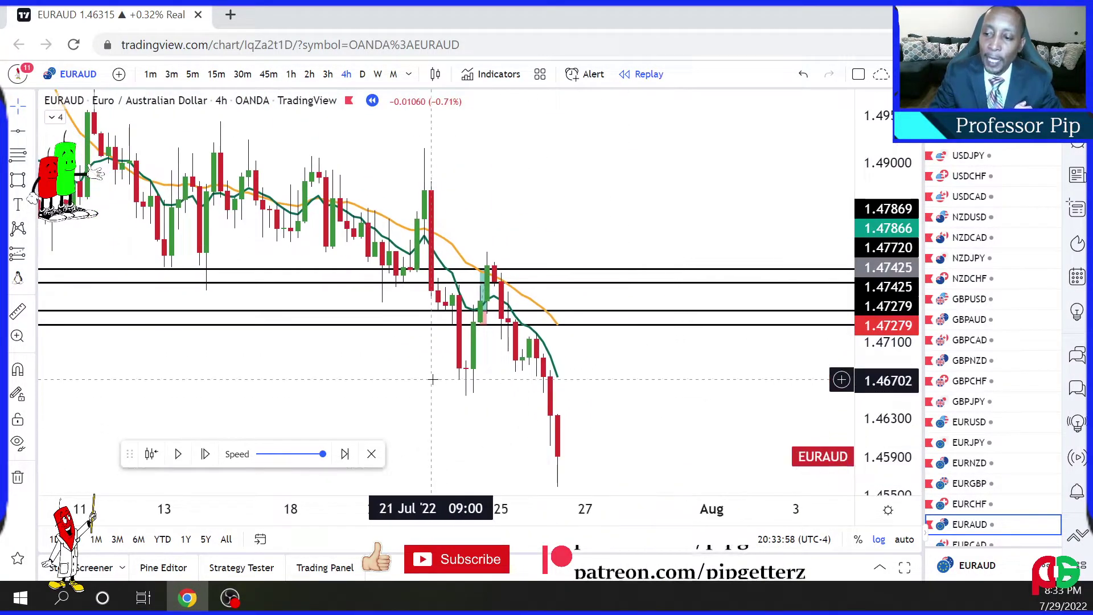
pyautogui.scroll(2, 560, 419)
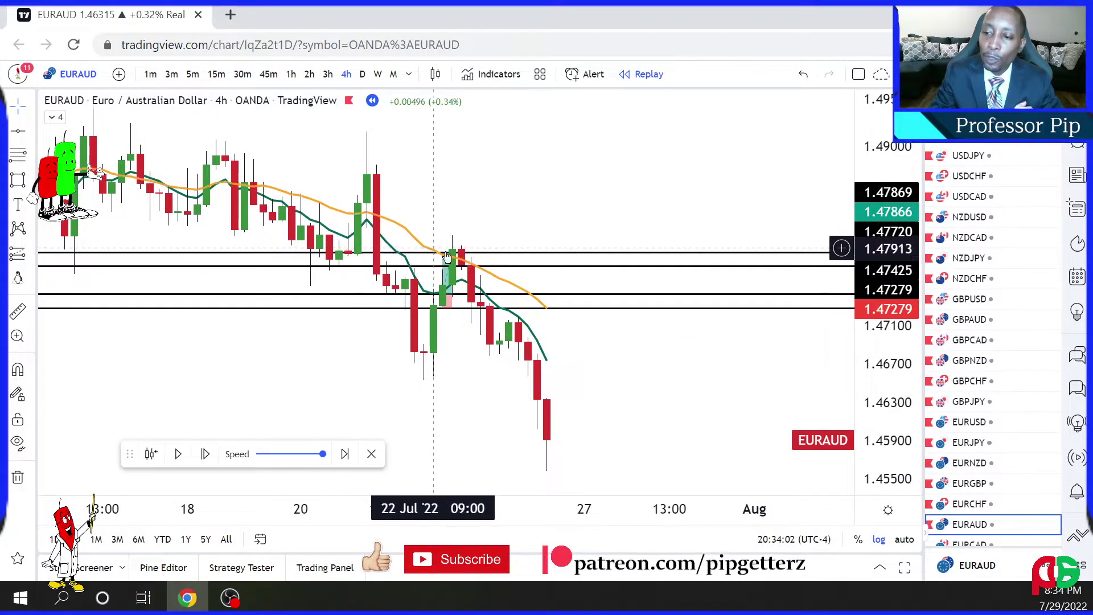
pyautogui.scroll(-4, 483, 374)
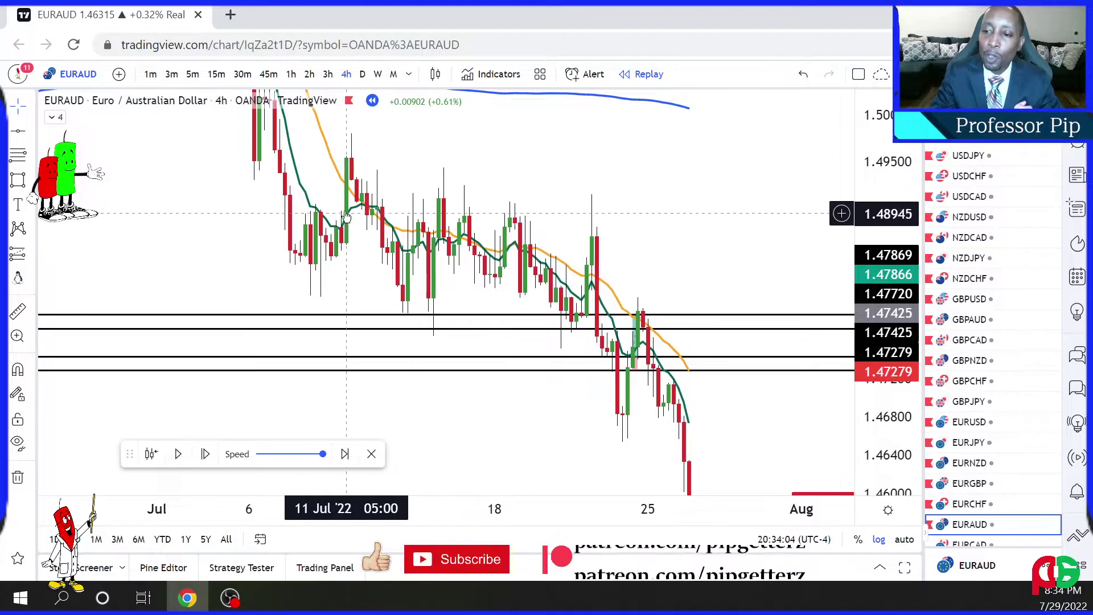
pyautogui.hotkey('shift', 'Right')
pyautogui.hotkey('shift', 'Right')
pyautogui.moveTo(721, 389); pyautogui.dragTo(667, 336)
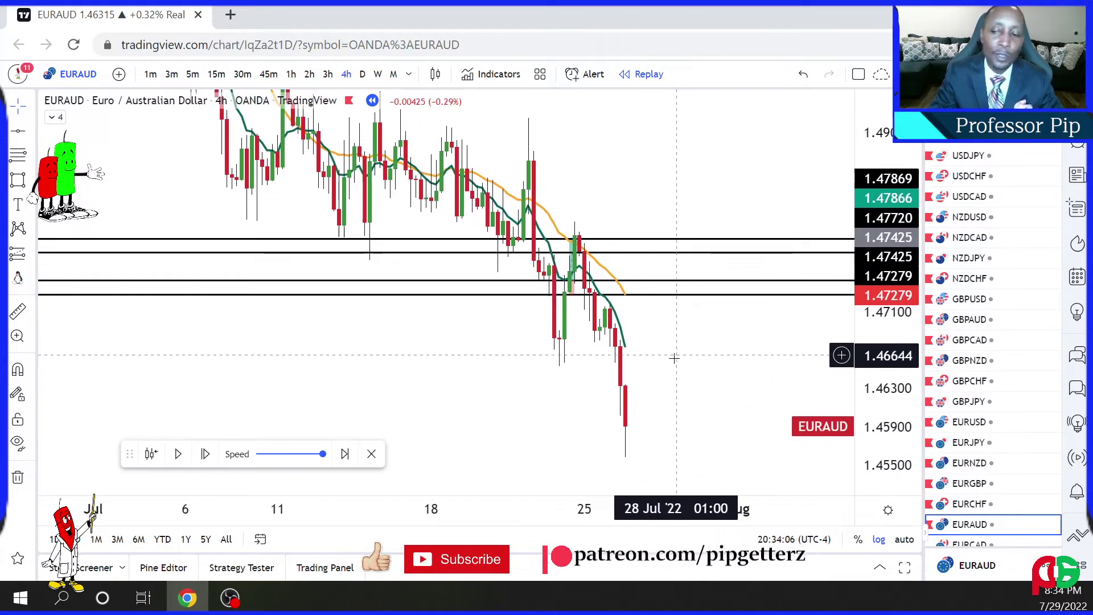